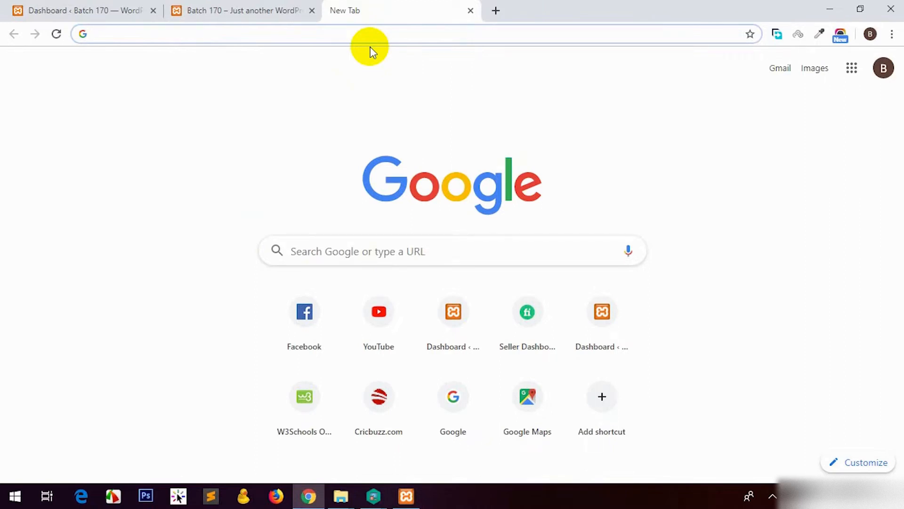
Search Google for 'pantheon', search '000webhost' in a new tab, then return to the pantheon results.
text(panthe)
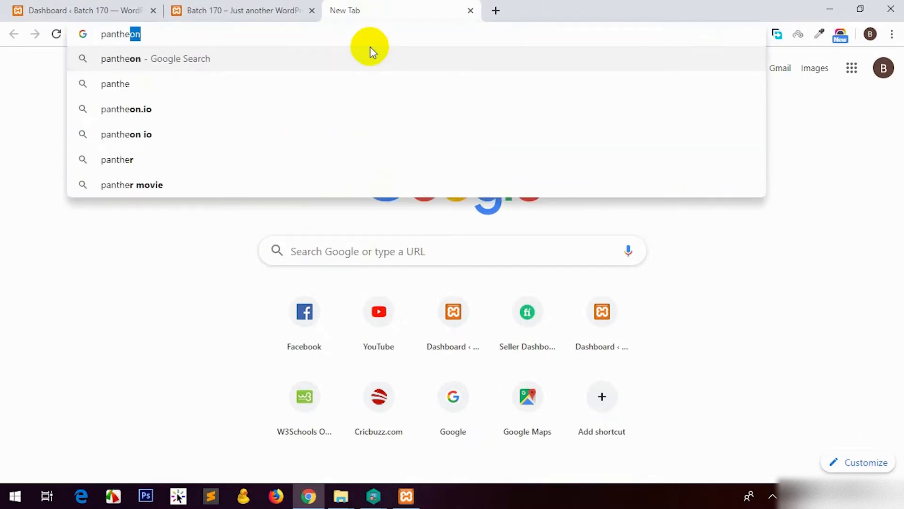
key(Return)
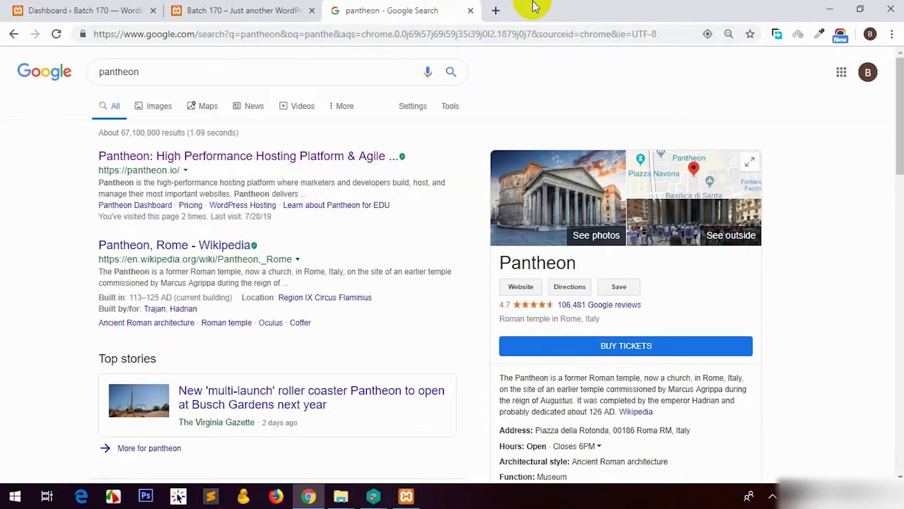
click(497, 7)
text(000)
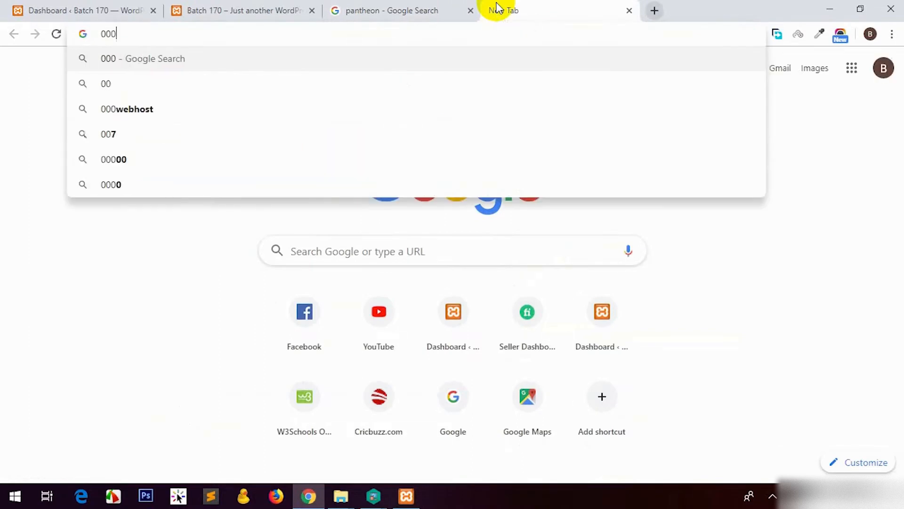
text(webhost)
key(Return)
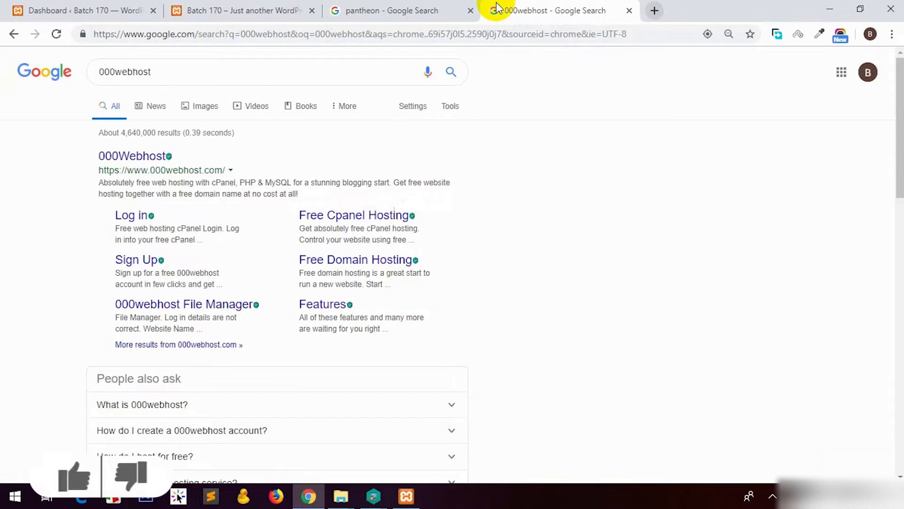
click(419, 11)
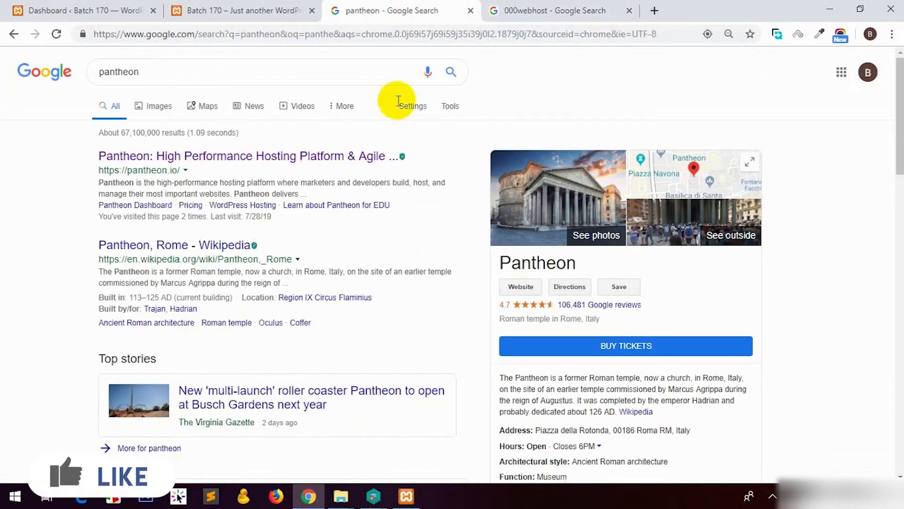
Open pantheon.io from the results and sign in to its dashboard with a Google account.
click(198, 160)
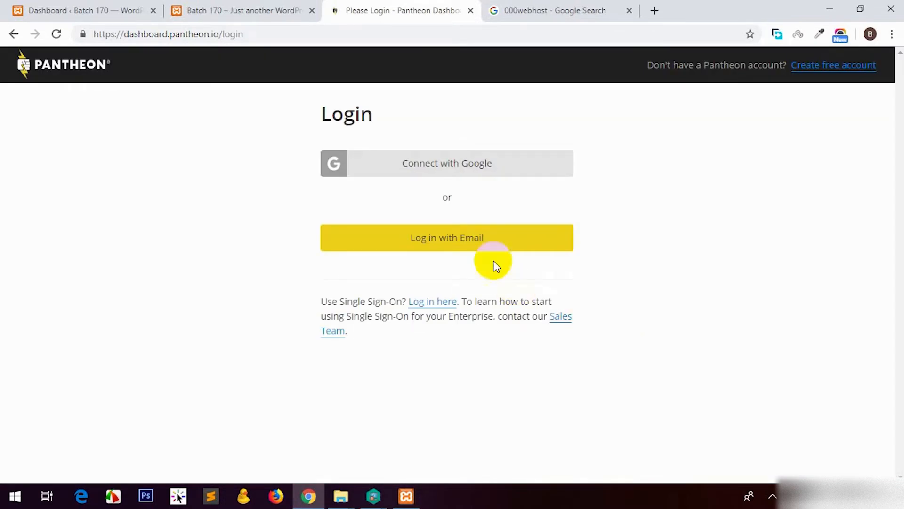
click(465, 241)
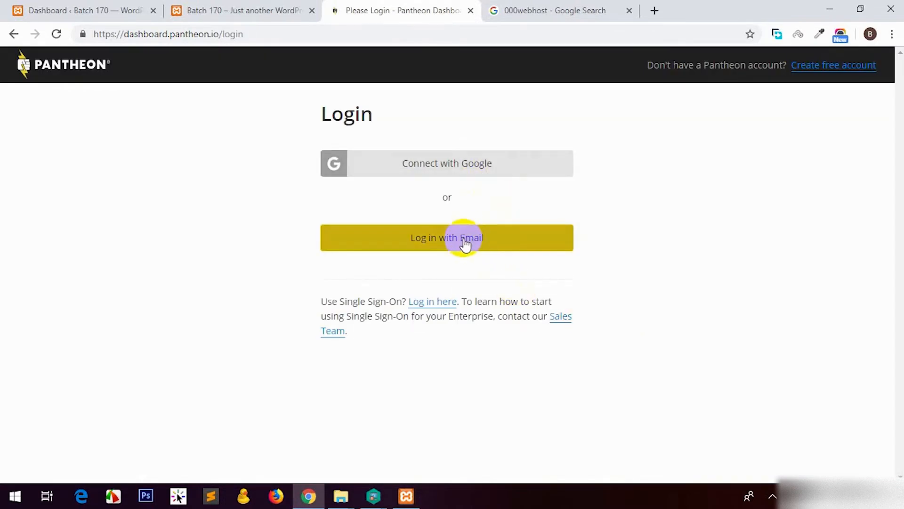
click(467, 171)
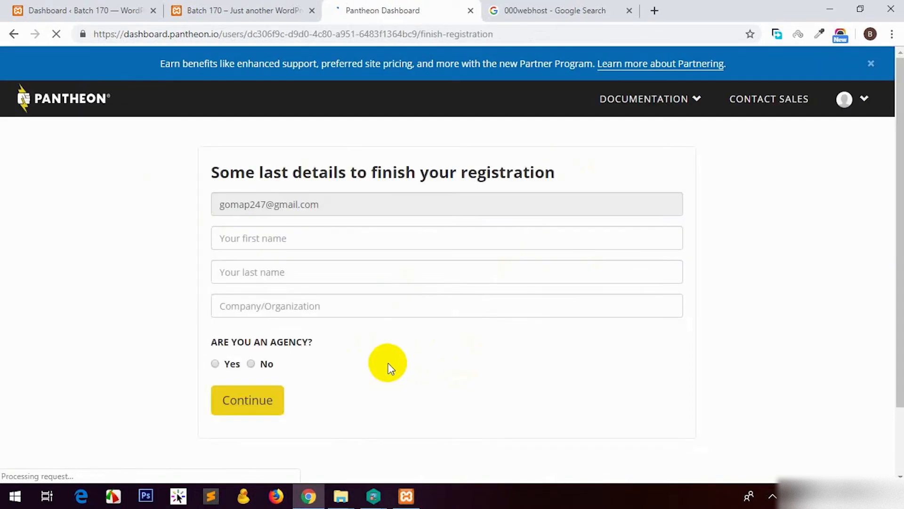
Register with the user's first and last name, company 'SoftTech', and agency answer No.
click(262, 238)
key(Tab)
key(Tab)
text(SoftTech)
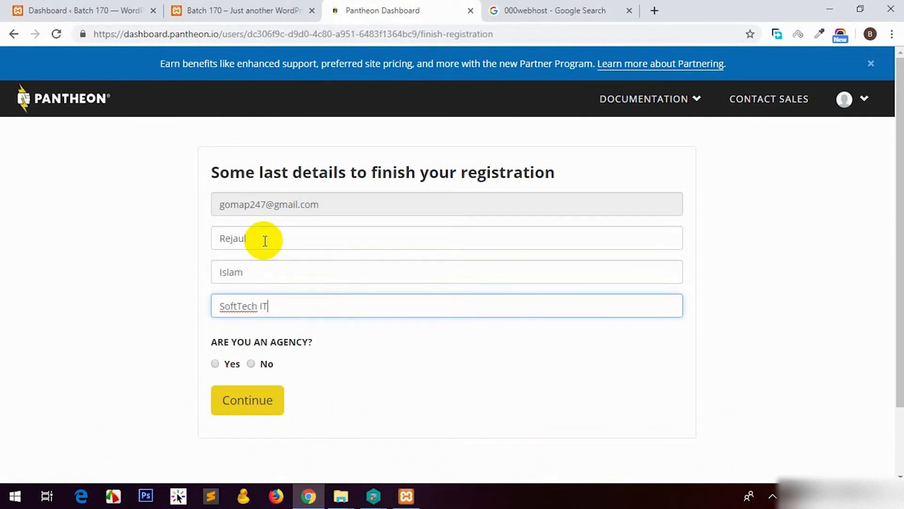
click(251, 363)
click(248, 409)
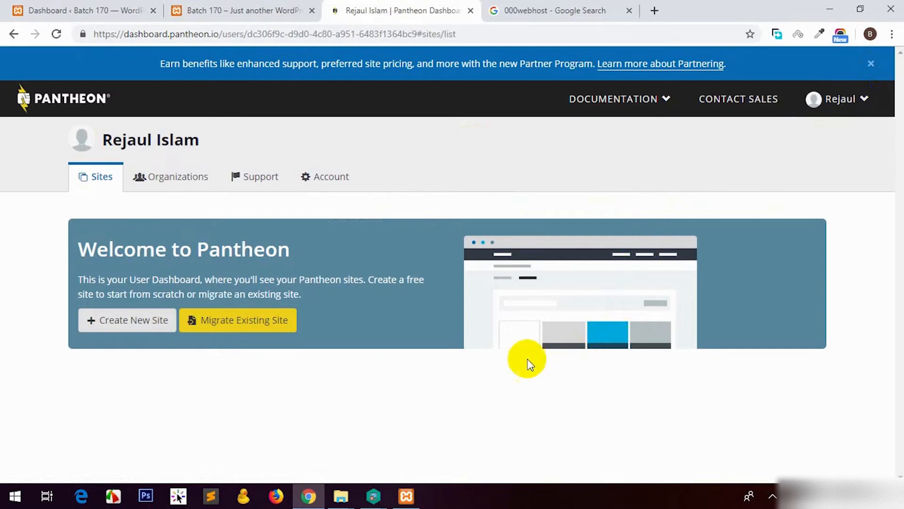
Begin a new Pantheon site and type its name, stit-batch-170.
click(127, 325)
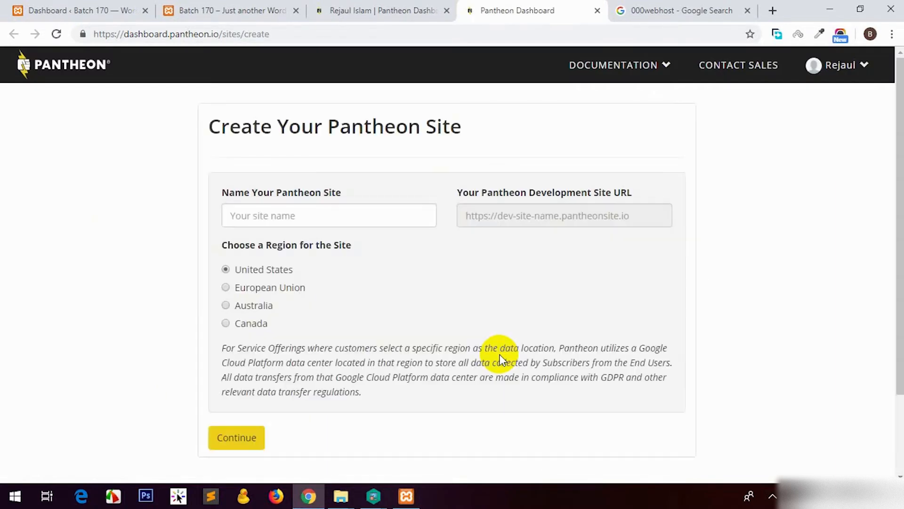
click(284, 214)
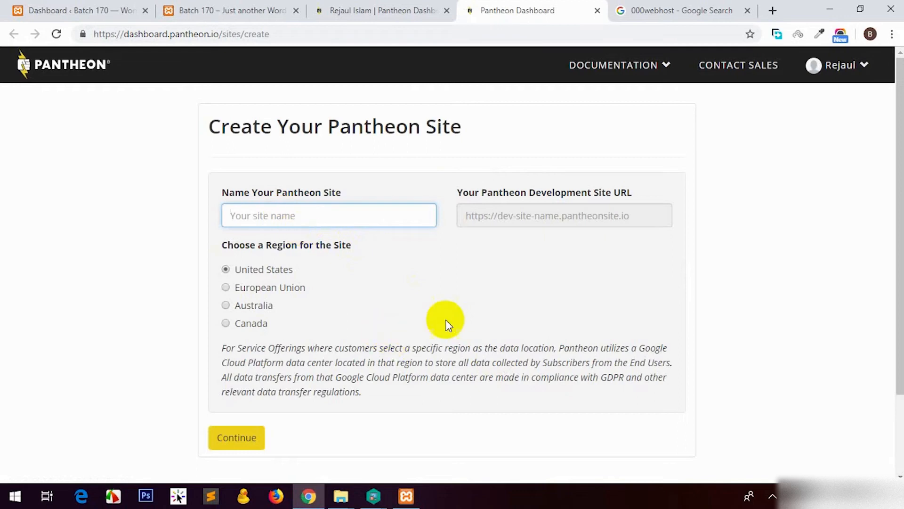
text(stit)
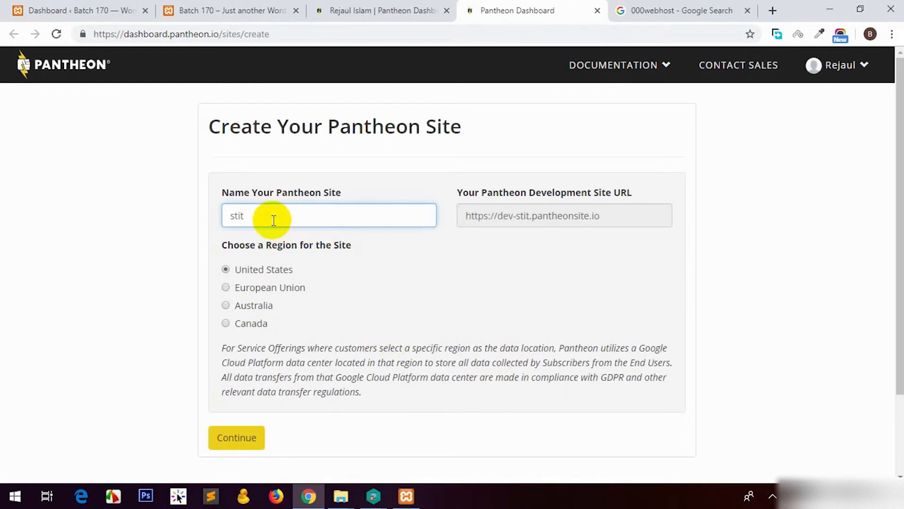
text(batch1)
key(BackSpace)
key(BackSpace)
key(BackSpace)
key(BackSpace)
key(BackSpace)
key(BackSpace)
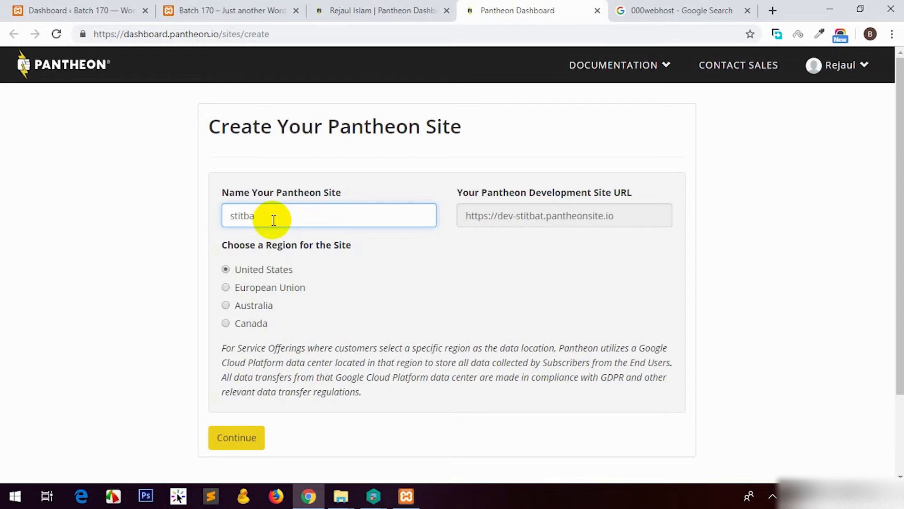
text(-batch)
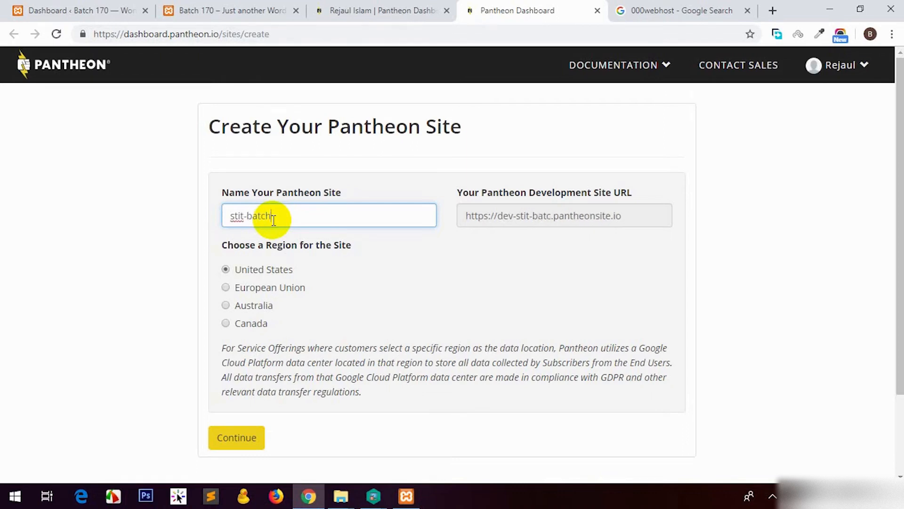
text(-170)
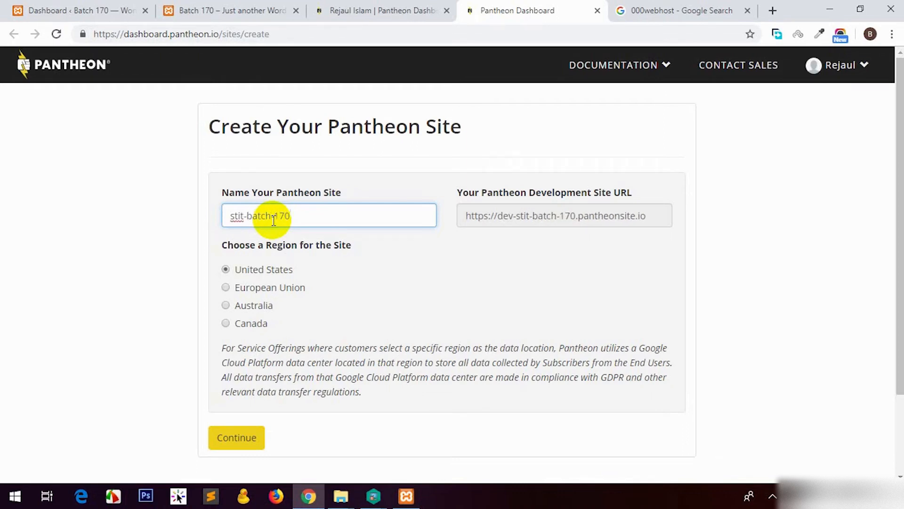
drag(298, 215, 199, 216)
click(471, 216)
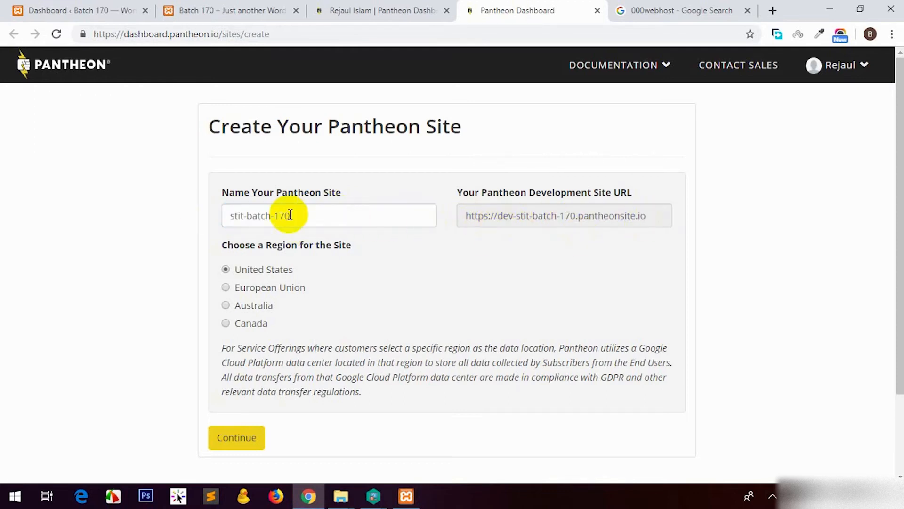
Correct the '-170' name ending and submit the site in the United States region.
drag(270, 215, 331, 215)
key(BackSpace)
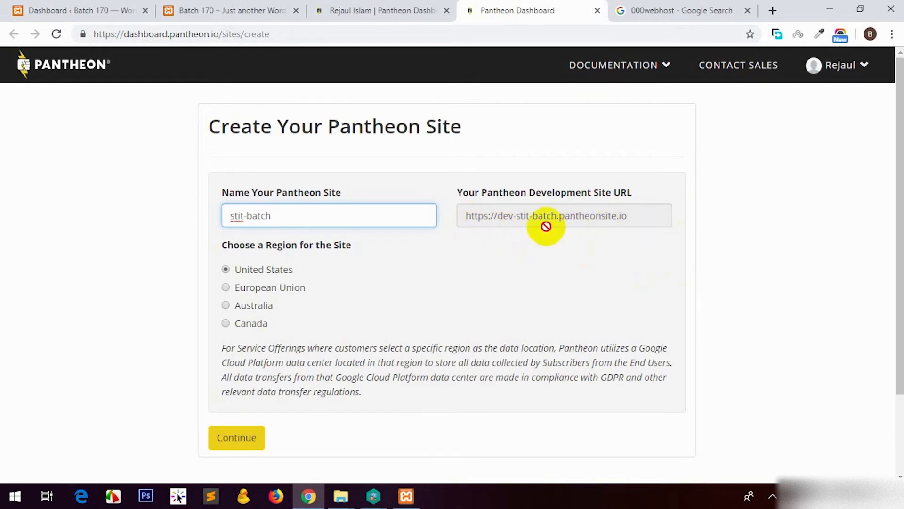
text(-170)
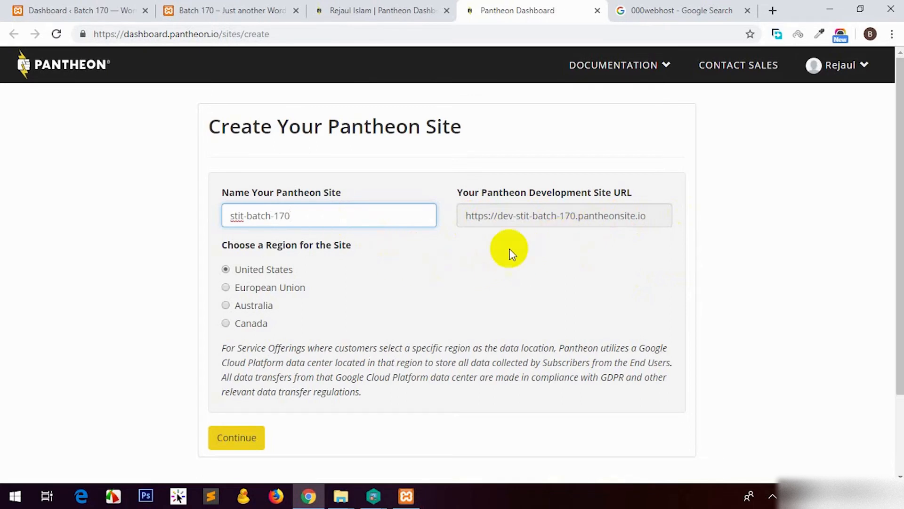
click(443, 239)
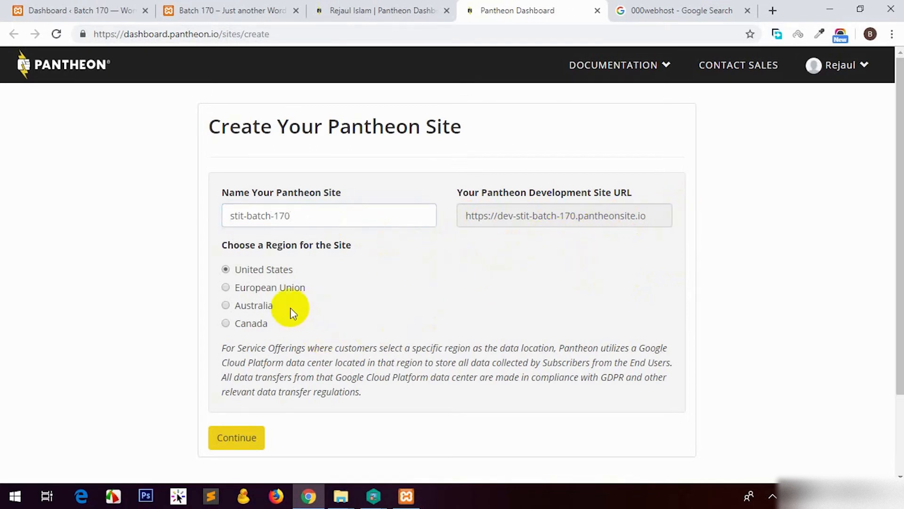
click(242, 440)
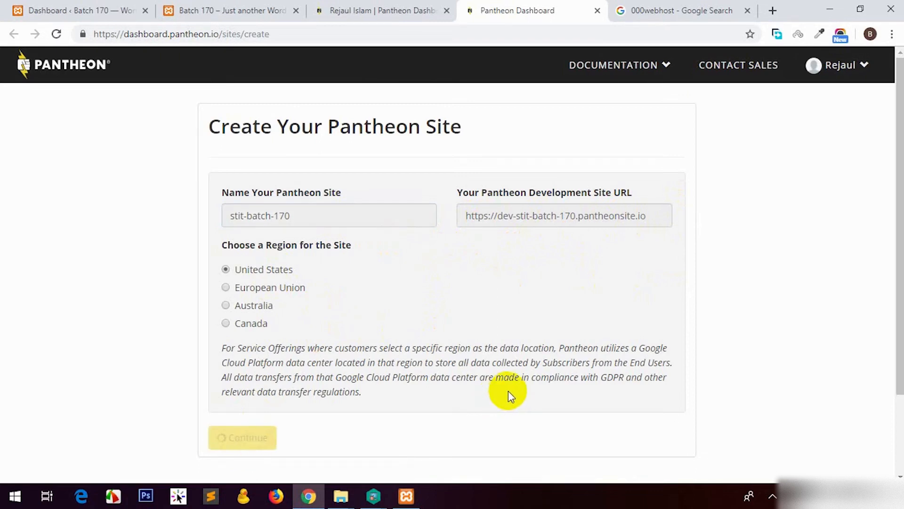
scroll(473, 370, down, 1)
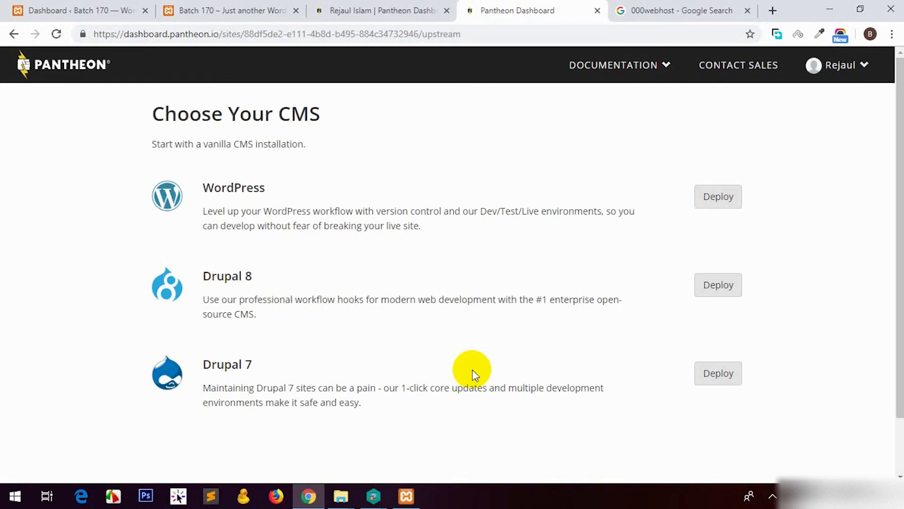
Deploy WordPress to stit-batch-170 and open its Dev environment dashboard.
click(717, 196)
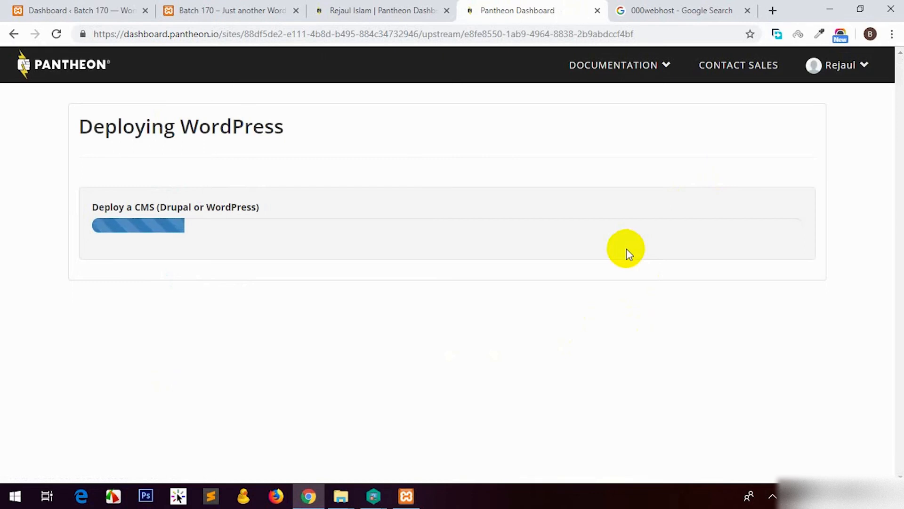
click(175, 259)
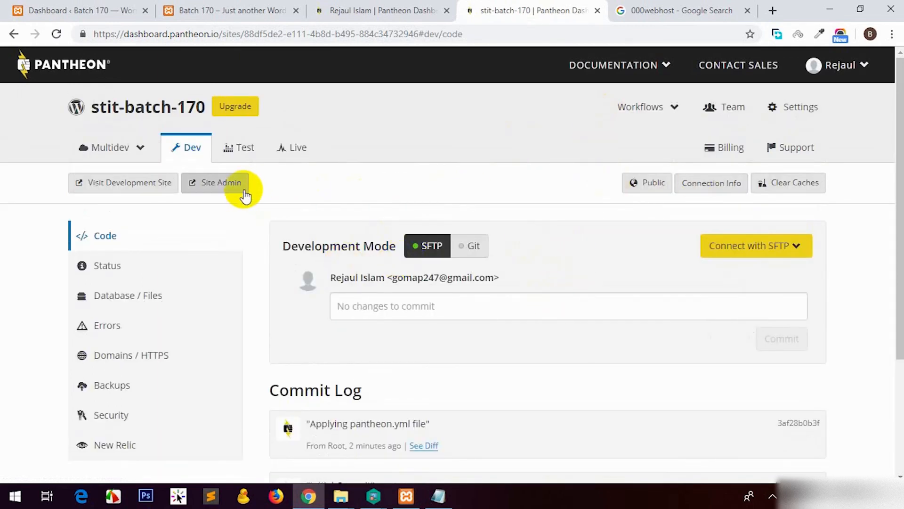
Open the dev site's WordPress admin and continue to the installation form.
click(216, 185)
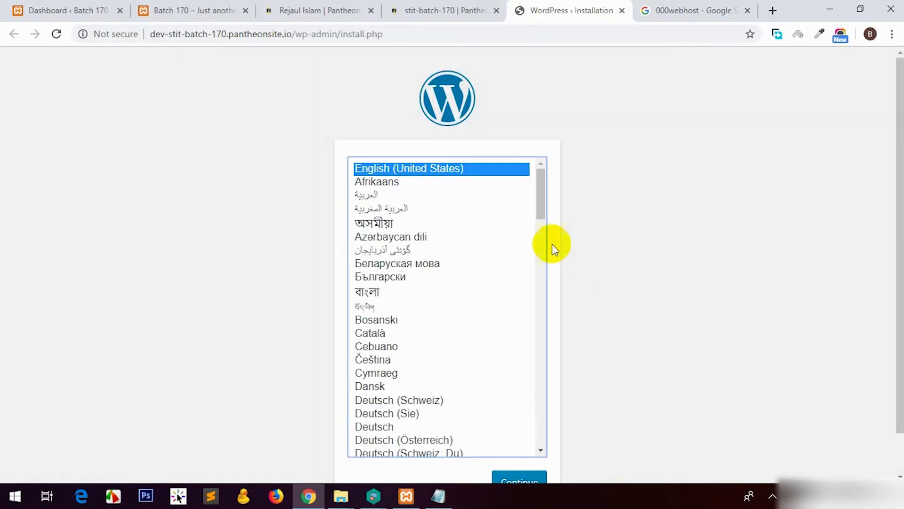
scroll(551, 250, down, 1)
click(545, 432)
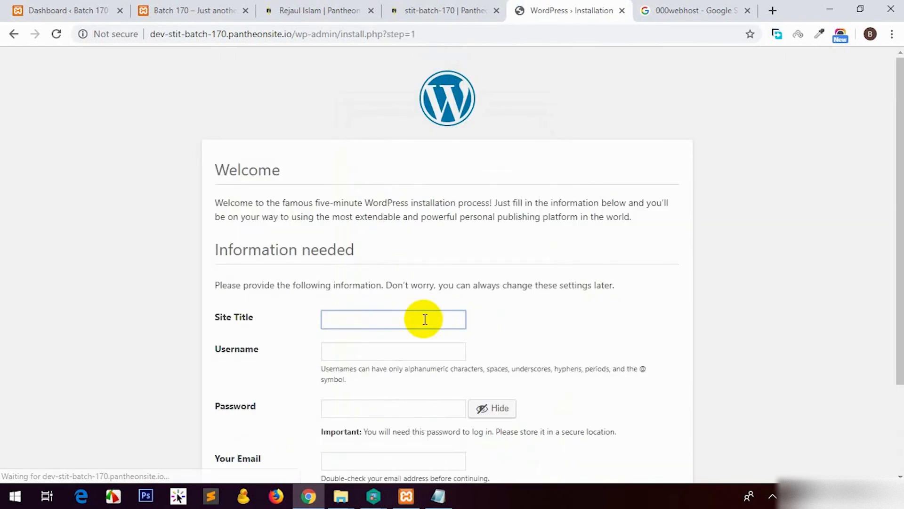
scroll(417, 319, down, 2)
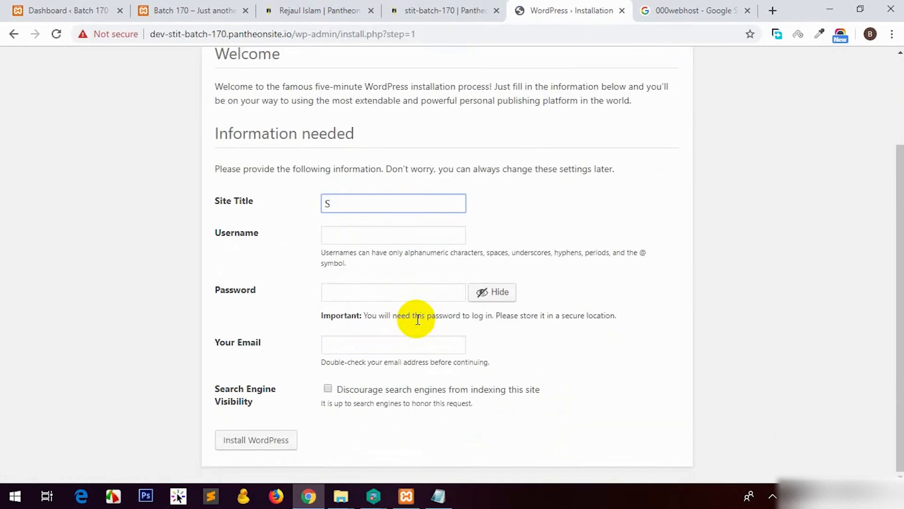
Enter site title 'SoftTech IT Batch 170', username 'admin', and a confirmed weak password.
text(SoftTech IT Batch 170)
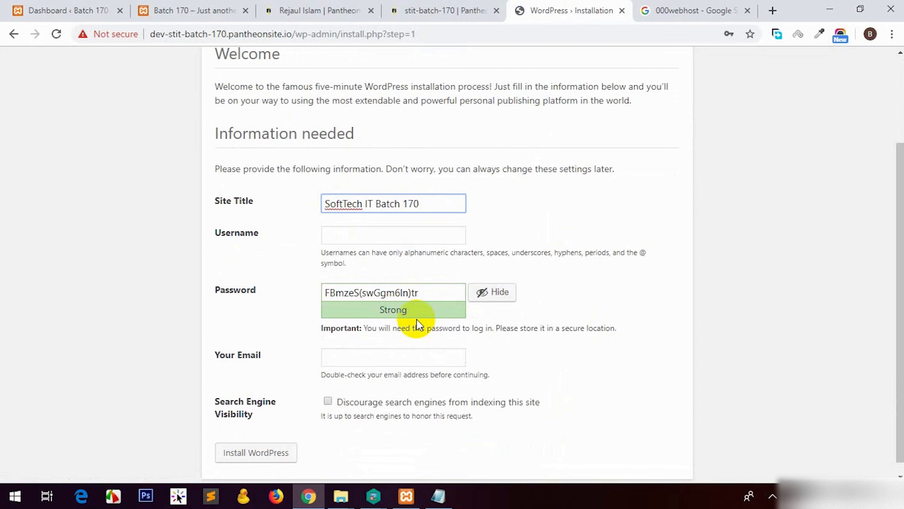
click(410, 234)
text(admin)
click(430, 286)
key(ctrl+a)
text(aaaaaa)
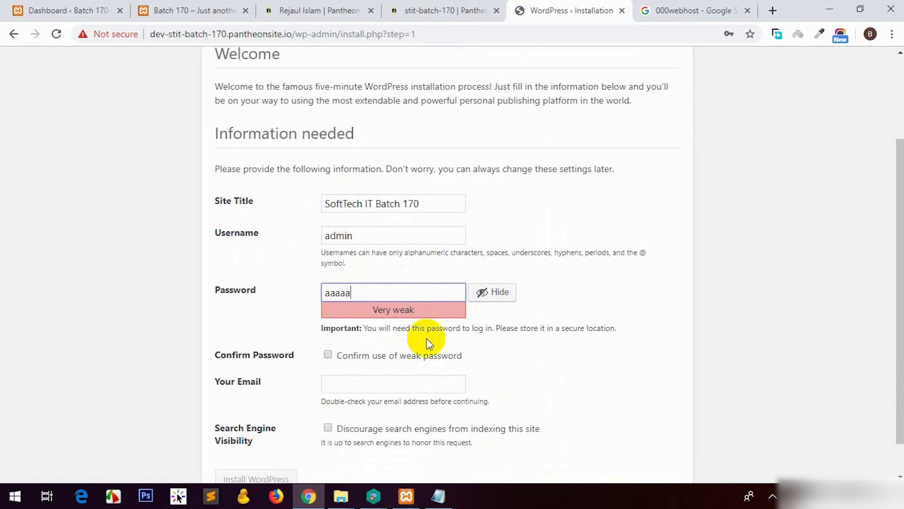
click(388, 357)
Add a test admin e-mail, discourage search engine indexing, install WordPress, and go to login.
click(384, 387)
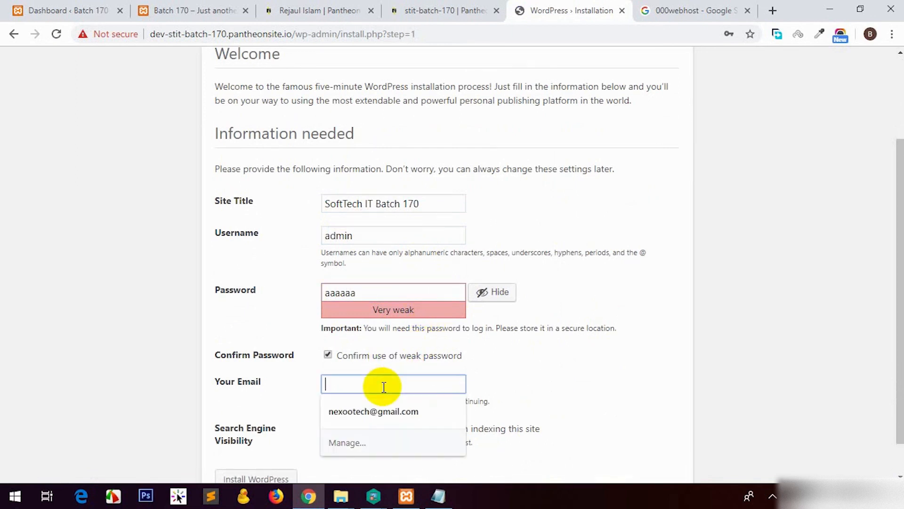
text(te)
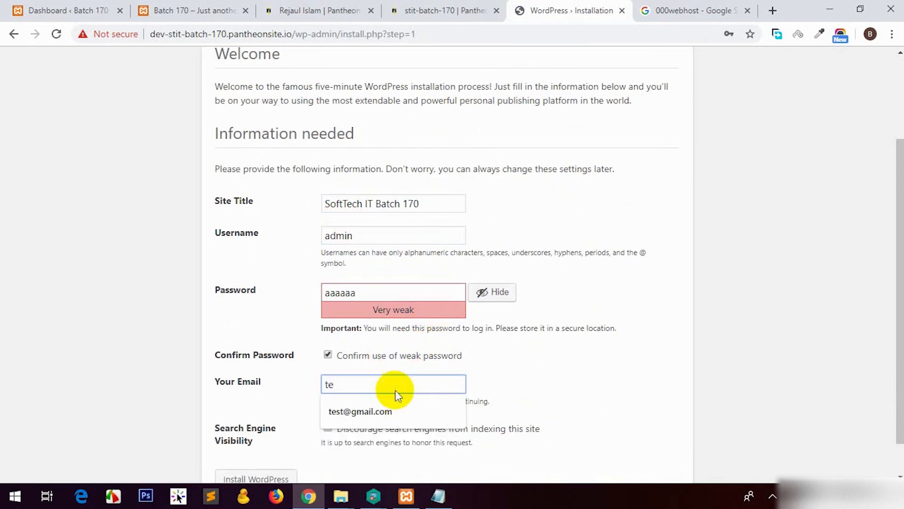
click(393, 411)
scroll(518, 395, down, 1)
click(342, 391)
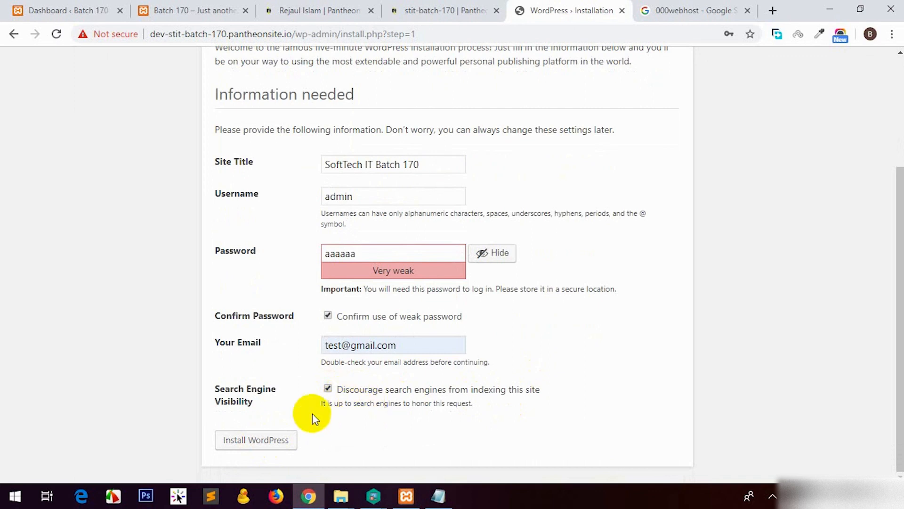
click(275, 442)
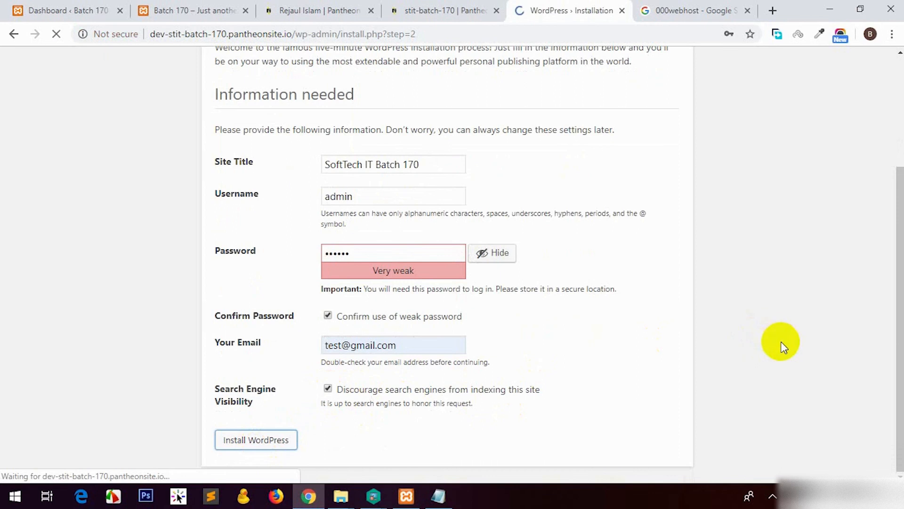
click(242, 314)
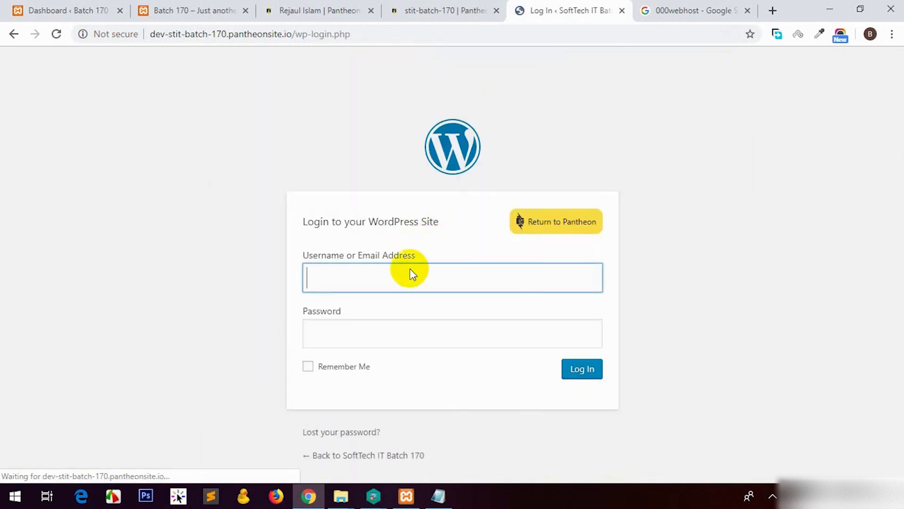
Enter 'admin' as the username on the WordPress login form.
text(admin)
key(Tab)
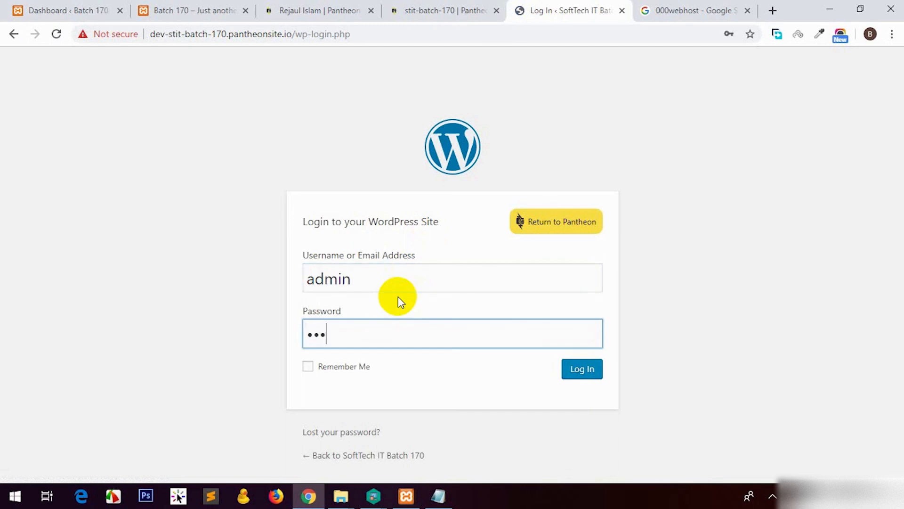